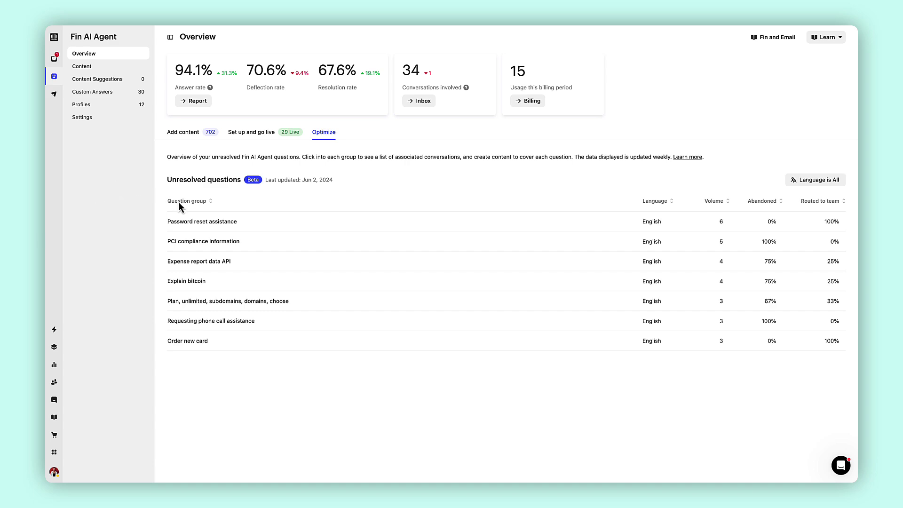
Step: Open the custom answer 'My transaction was cancelled, but I see a charge…' and select its title
click(225, 222)
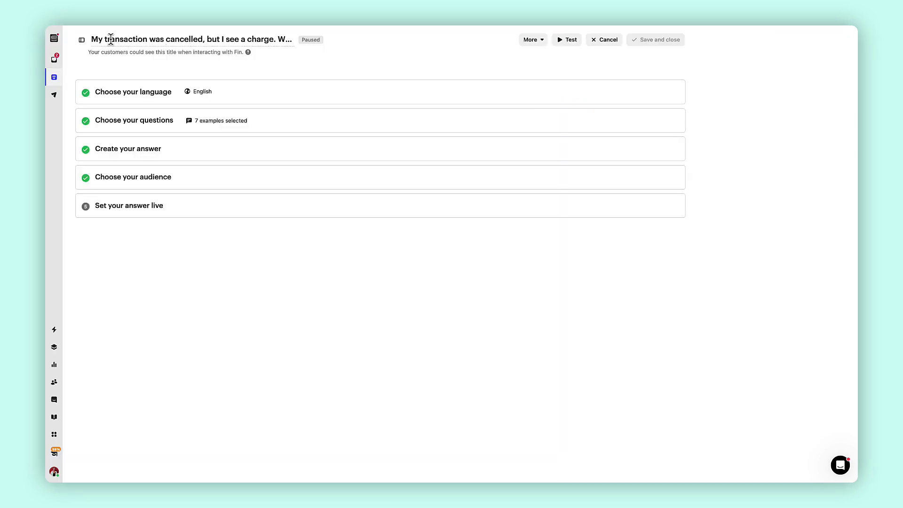
drag(98, 39, 313, 40)
Step: Show the seven example questions the cancelled-charge answer is trained on
click(300, 60)
click(266, 126)
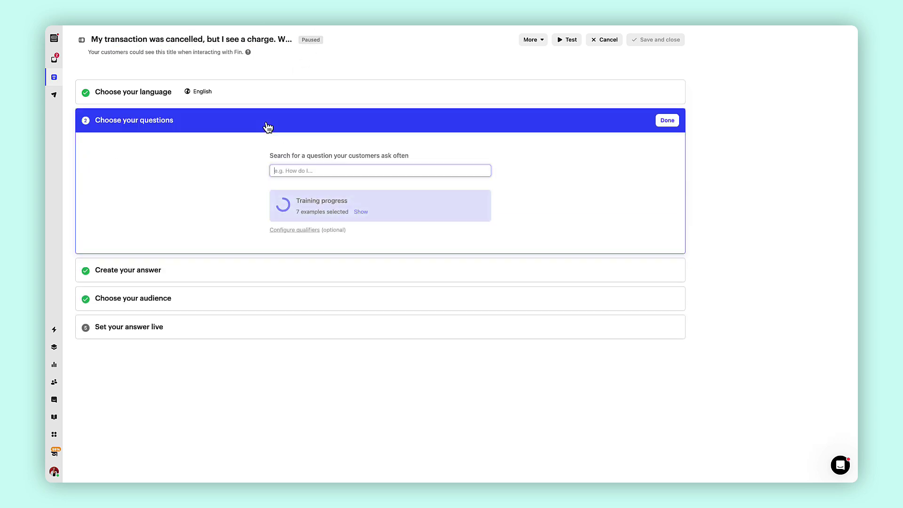
click(325, 219)
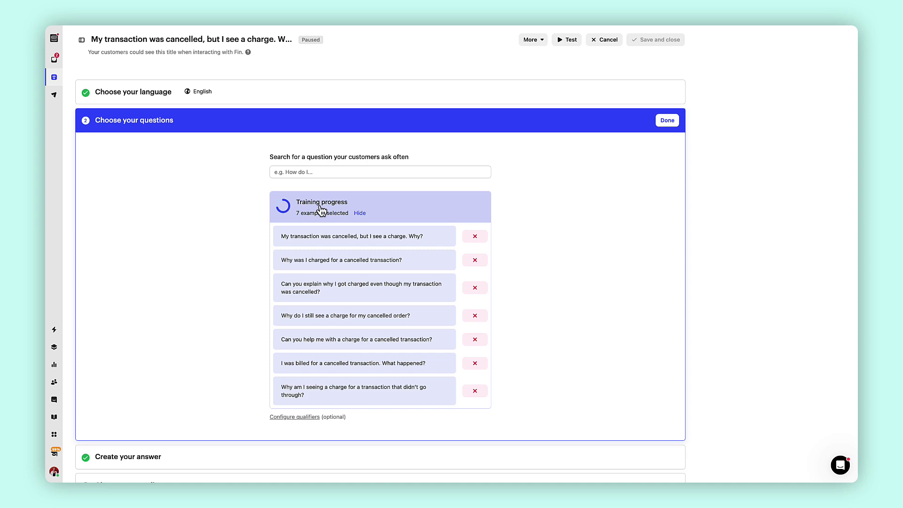
Step: Keep English as the answer's training and reply language
click(233, 99)
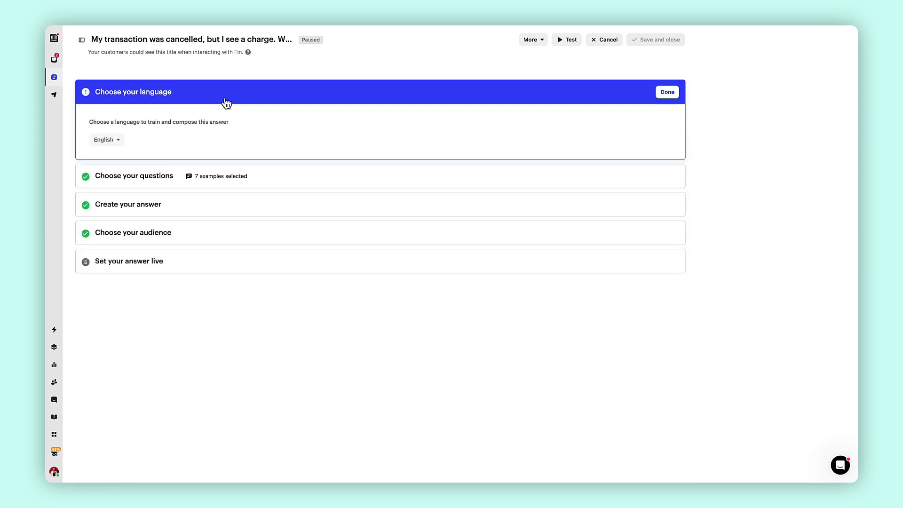
click(110, 141)
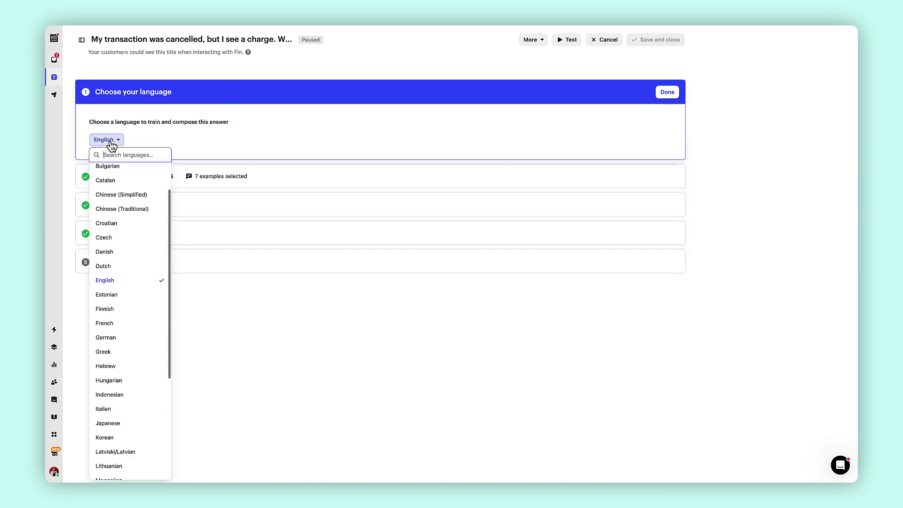
click(115, 282)
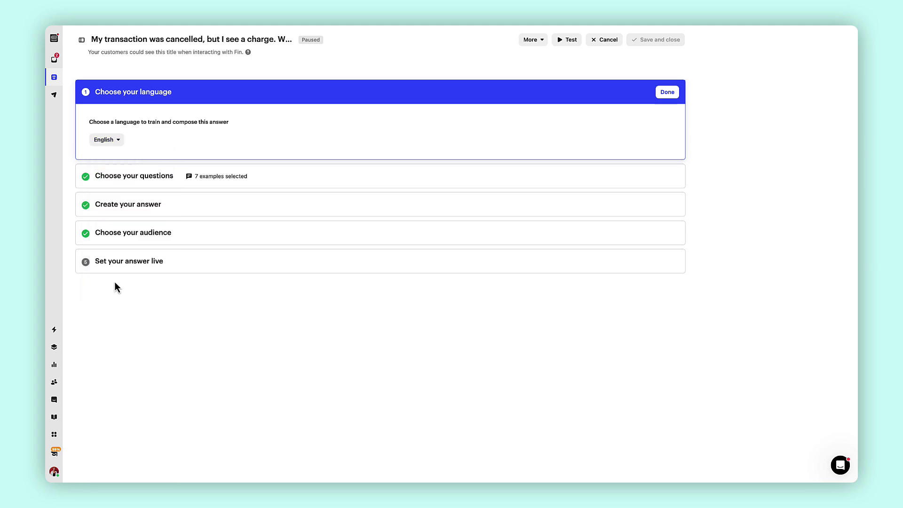
Step: Inspect the Initial path's greeting, Recent Transactions action, and agent-support or deflection branches
click(129, 204)
scroll(147, 235, down, 1)
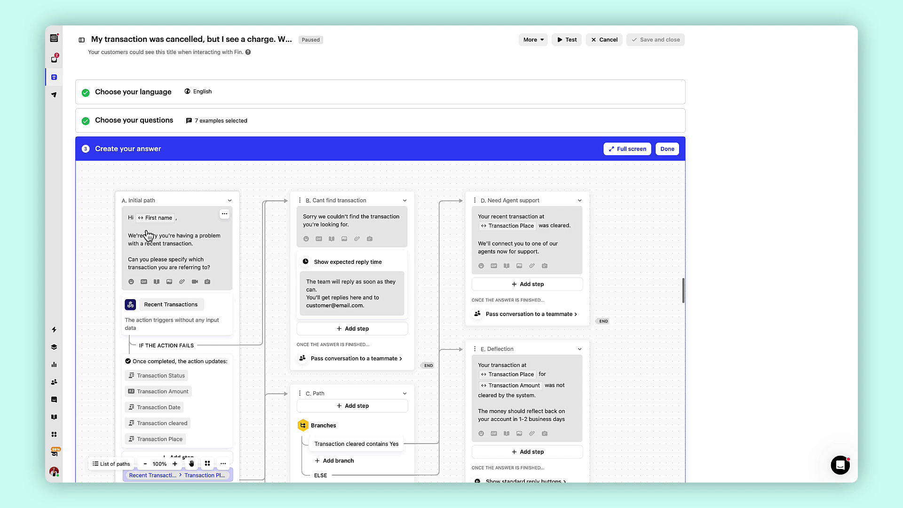
click(131, 269)
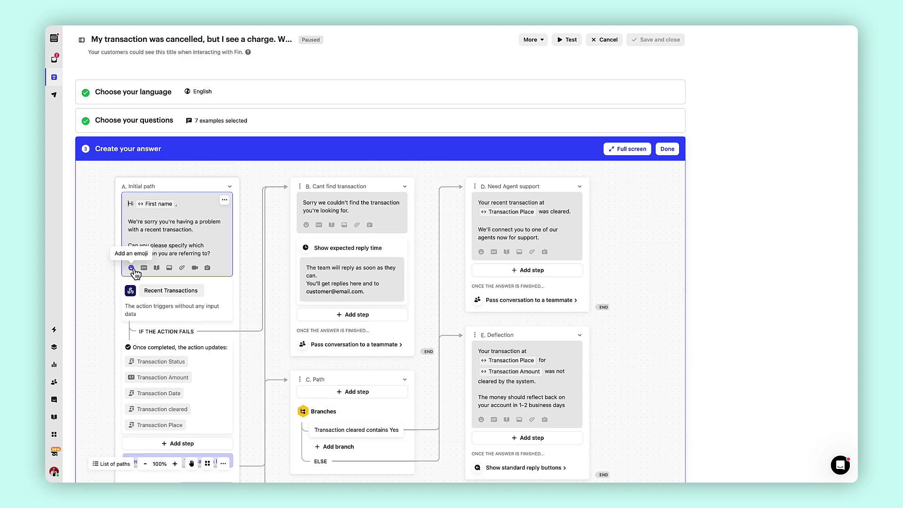
click(175, 296)
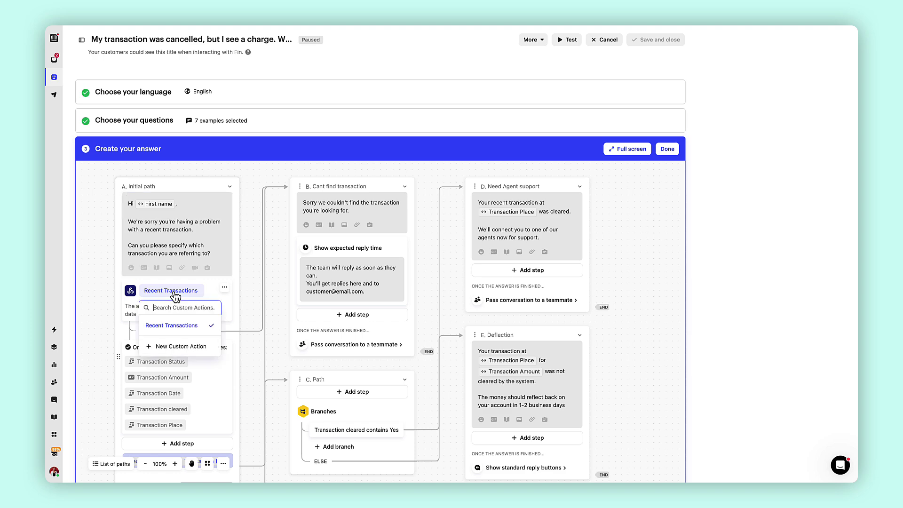
click(176, 326)
scroll(186, 398, down, 2)
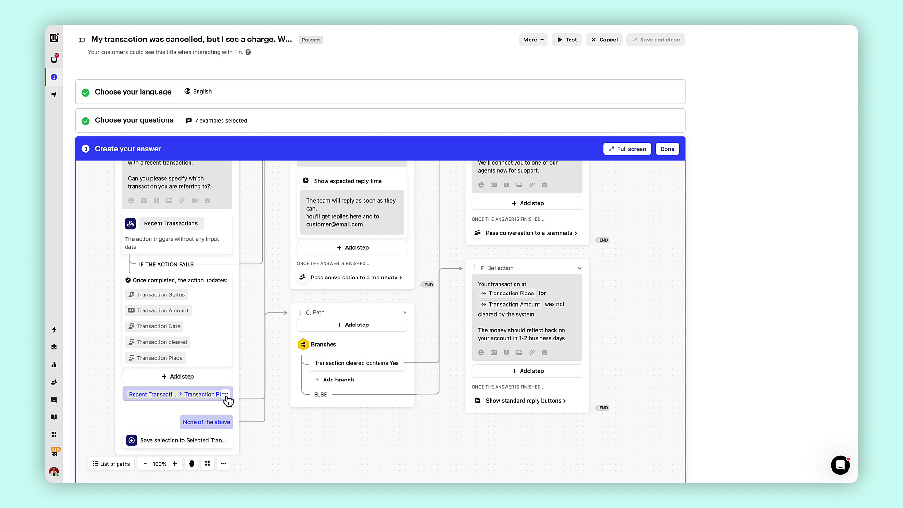
scroll(227, 399, up, 2)
scroll(227, 399, up, 1)
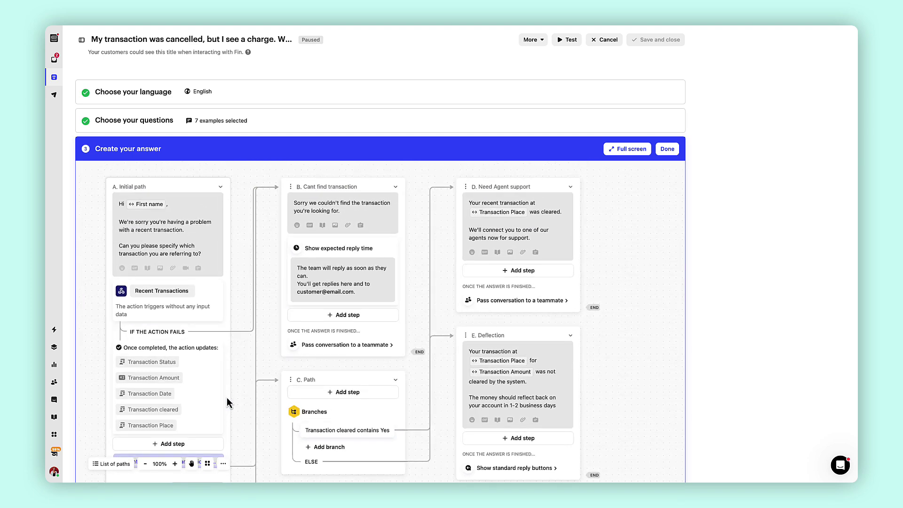
scroll(226, 398, down, 1)
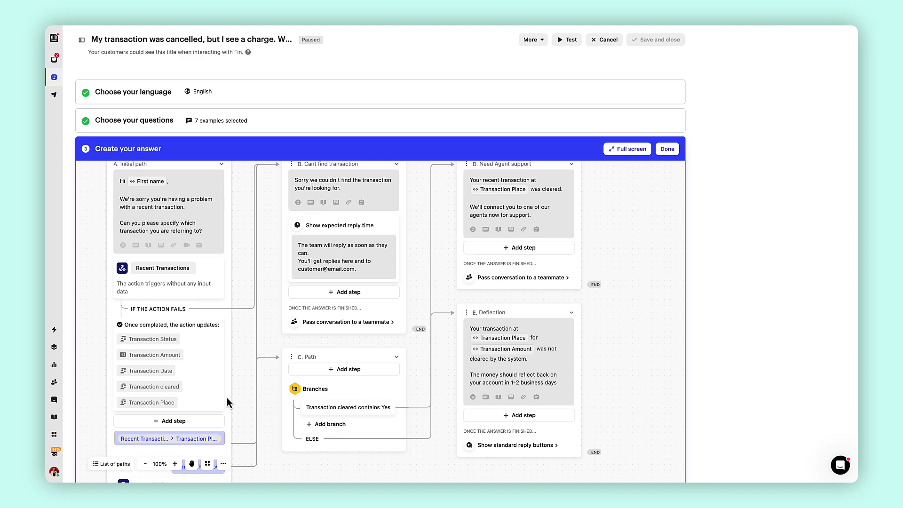
scroll(227, 397, down, 2)
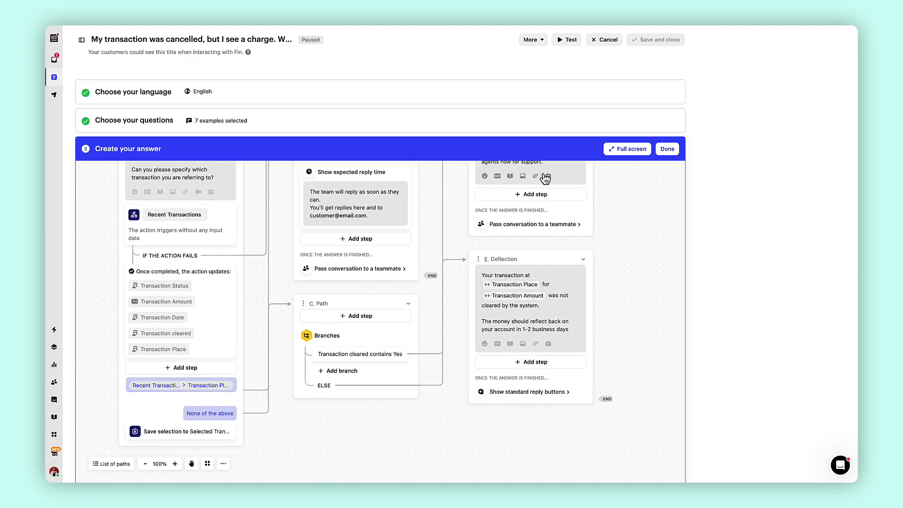
Step: Target Users without adding any audience rule, leaving 41 people in the audience
click(667, 149)
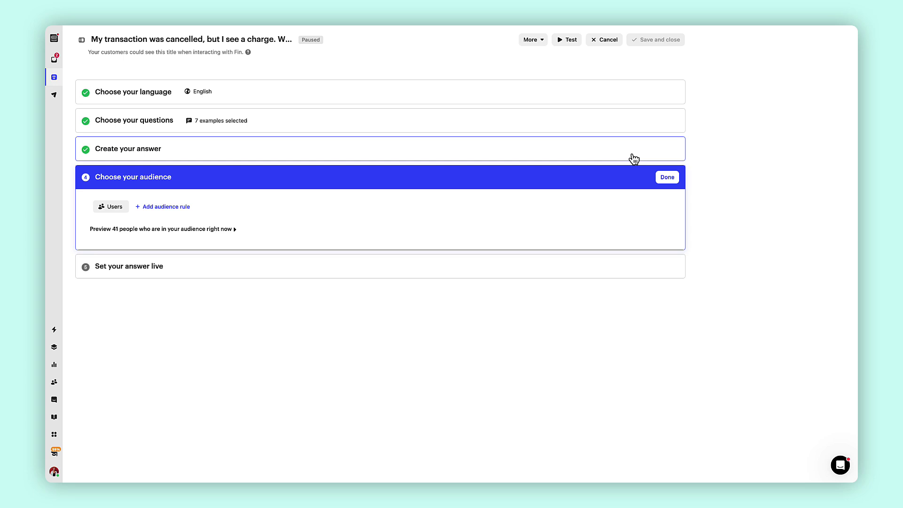
click(168, 208)
click(115, 207)
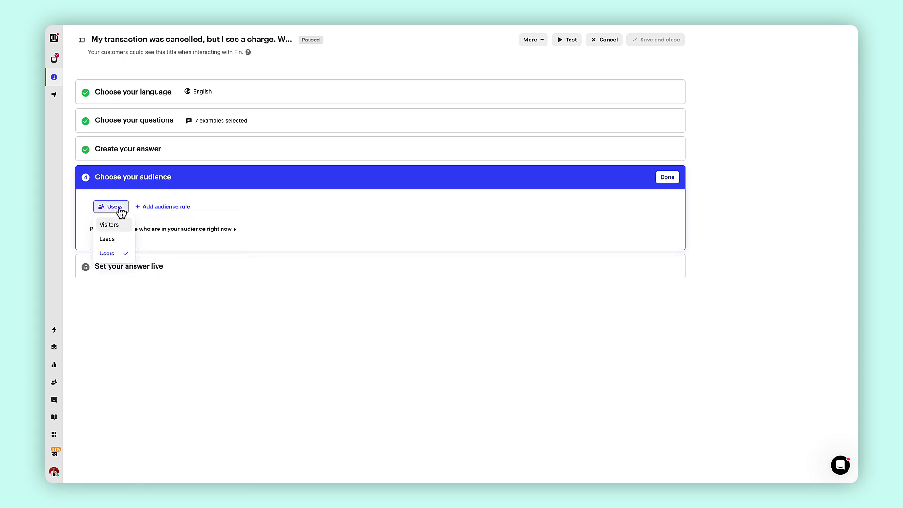
click(176, 211)
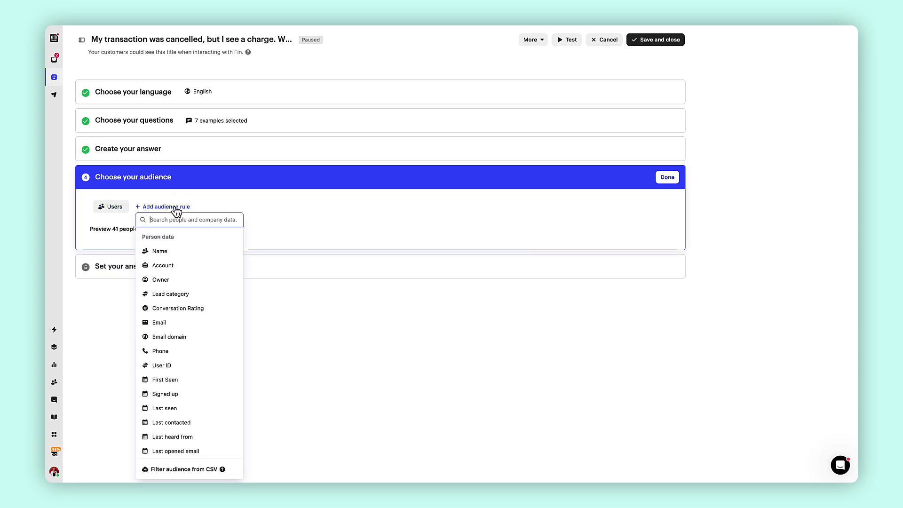
click(267, 213)
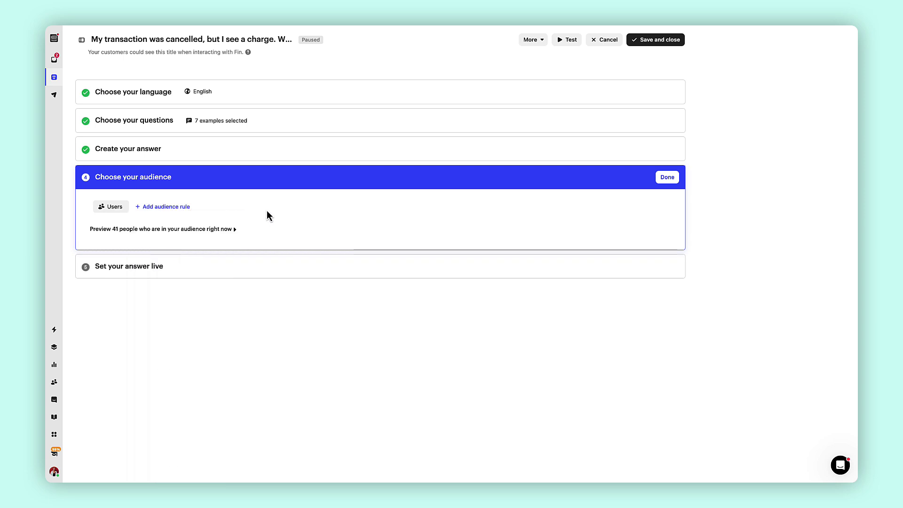
Step: Test that a question about billing for a cancelled transaction matches this answer
click(194, 274)
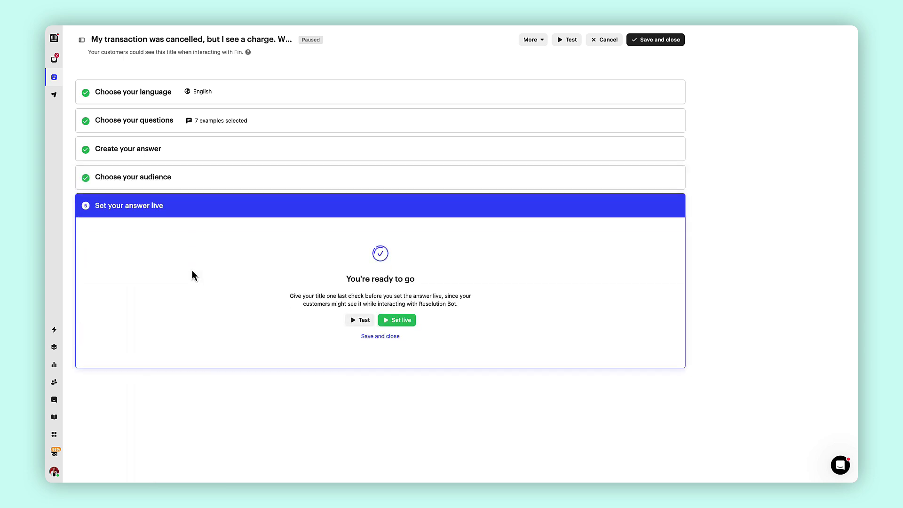
click(360, 320)
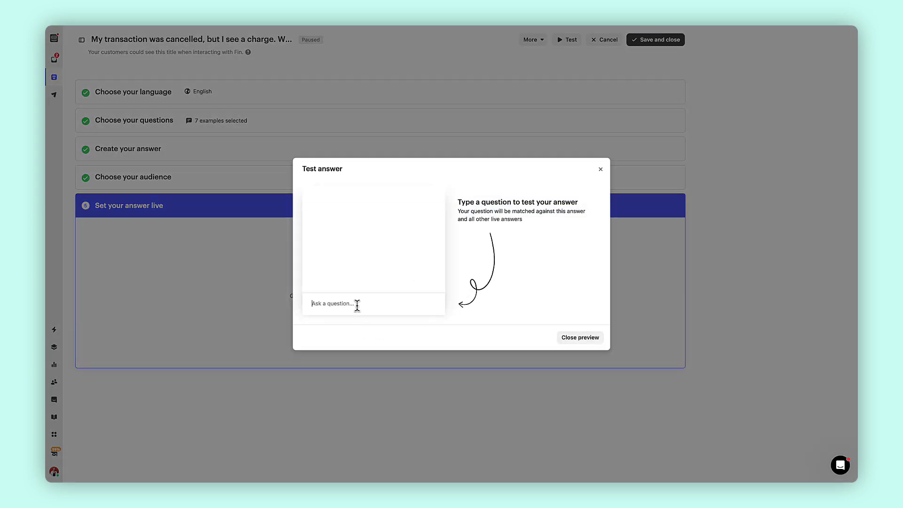
click(358, 306)
text(I was billed for a cancelled transaction. What happened?)
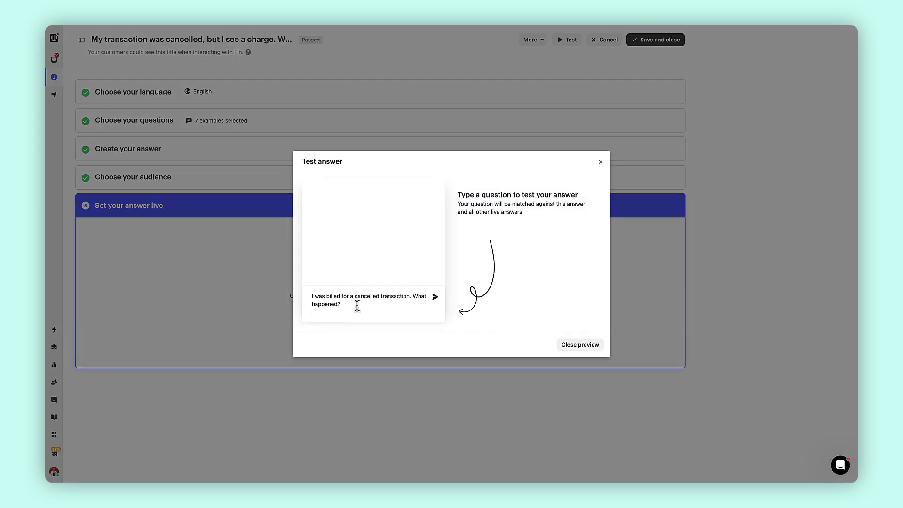
click(437, 301)
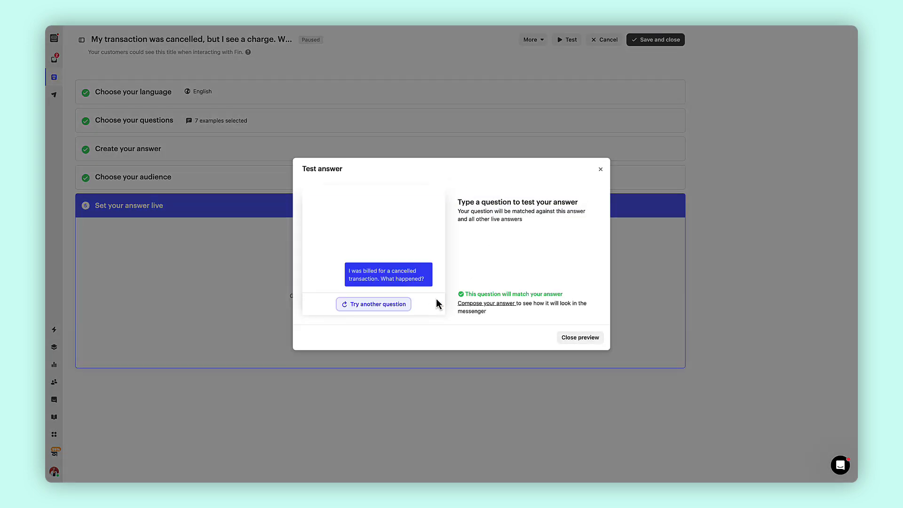
click(582, 339)
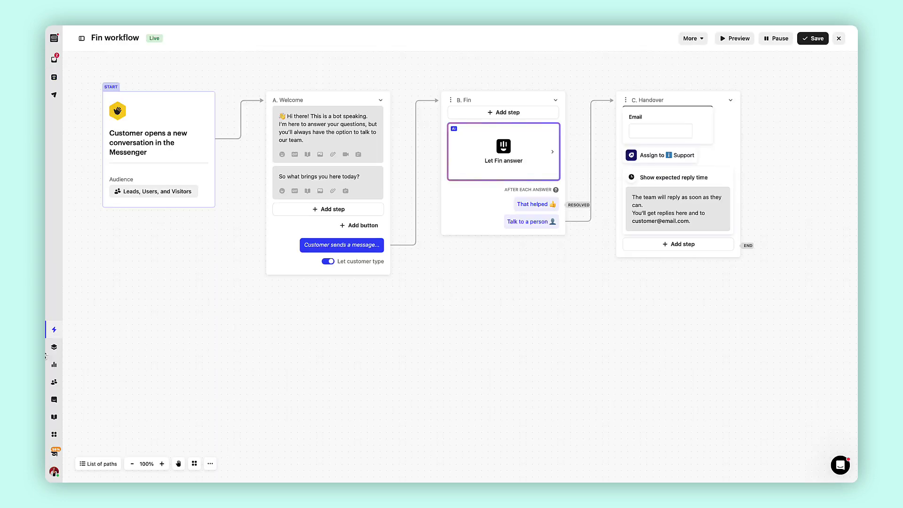
Step: Enable Custom Answers alongside AI in the Let Fin answer step and publish the workflow
click(501, 162)
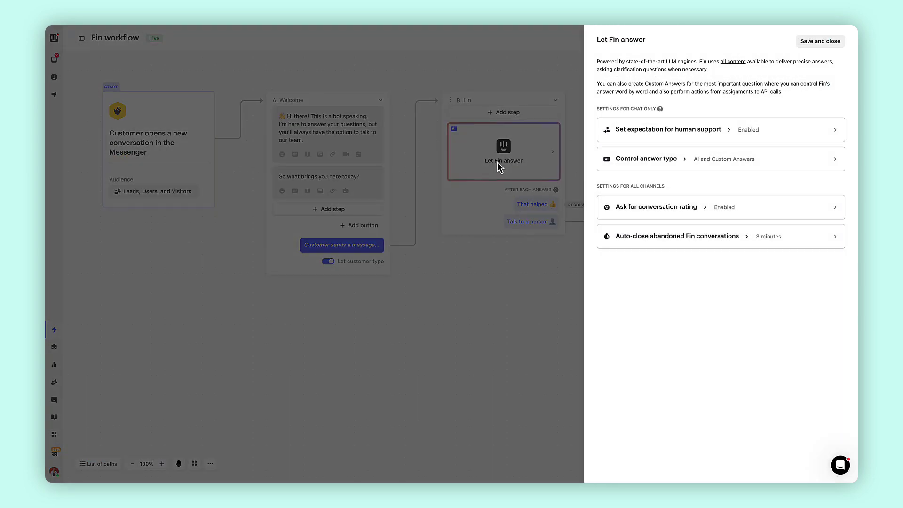
click(693, 165)
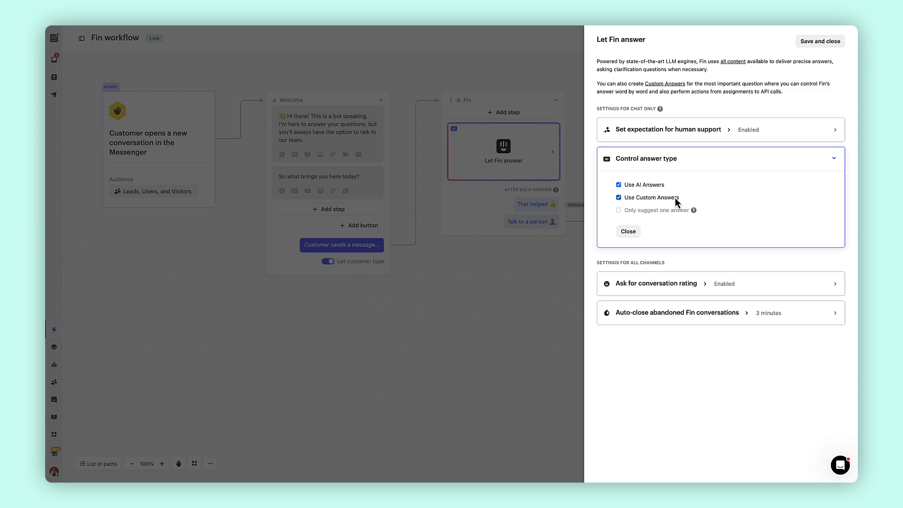
click(619, 199)
click(635, 235)
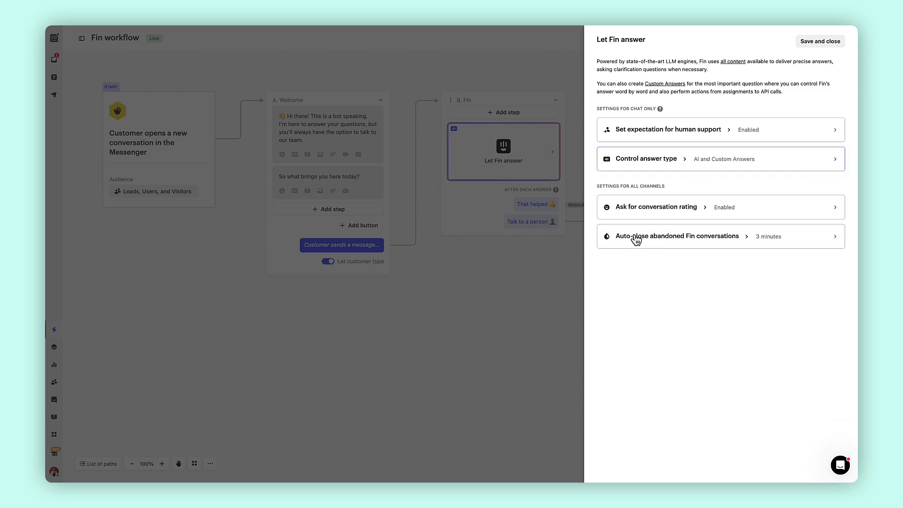
click(827, 44)
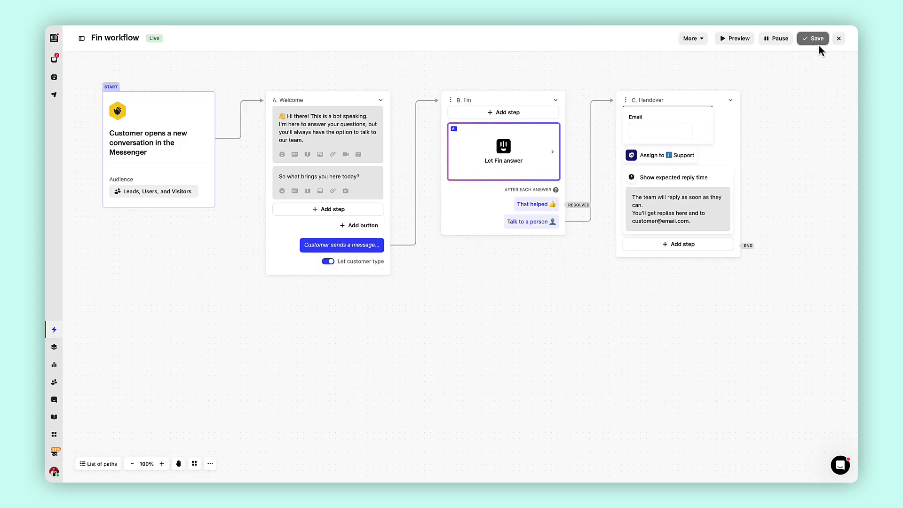
click(821, 41)
click(516, 288)
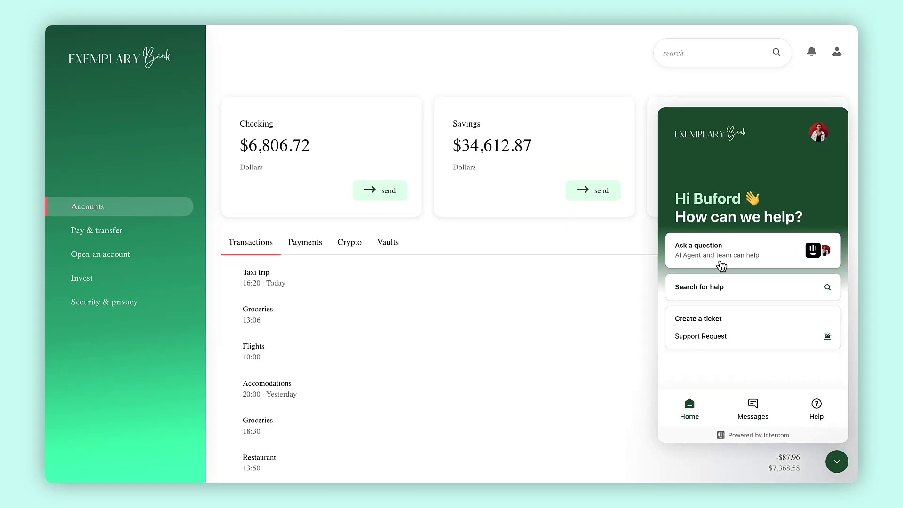
Step: Ask Fin about a charge on a cancelled transaction, pick Jashanmal Store, and mark the reply helpful
click(721, 266)
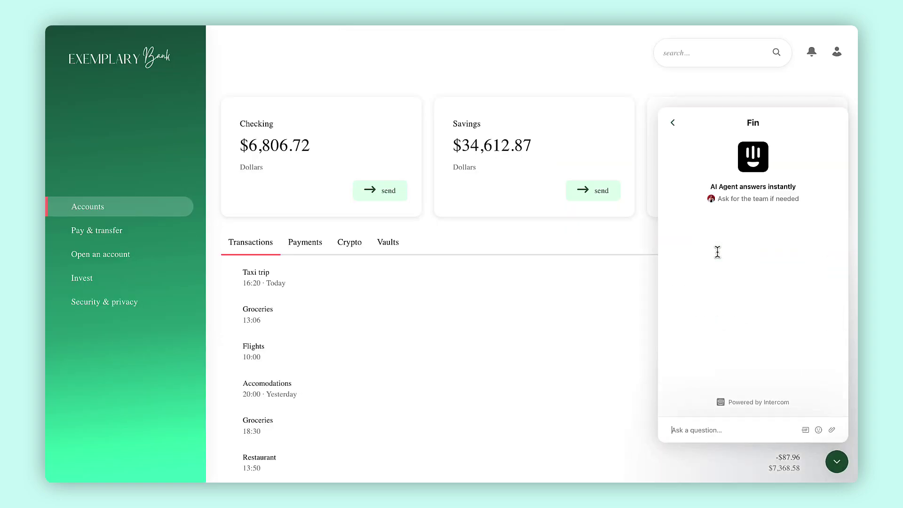
text(Why was I charged for a cancelled transaction?)
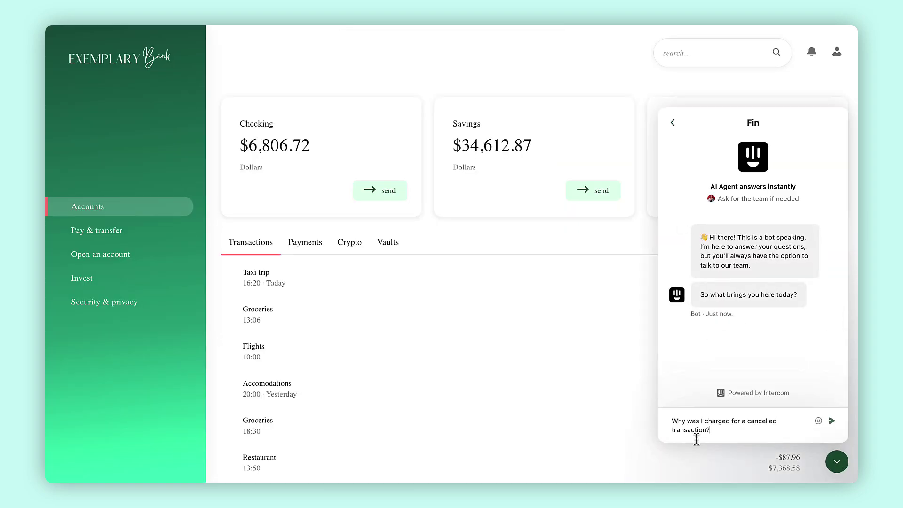
key(Return)
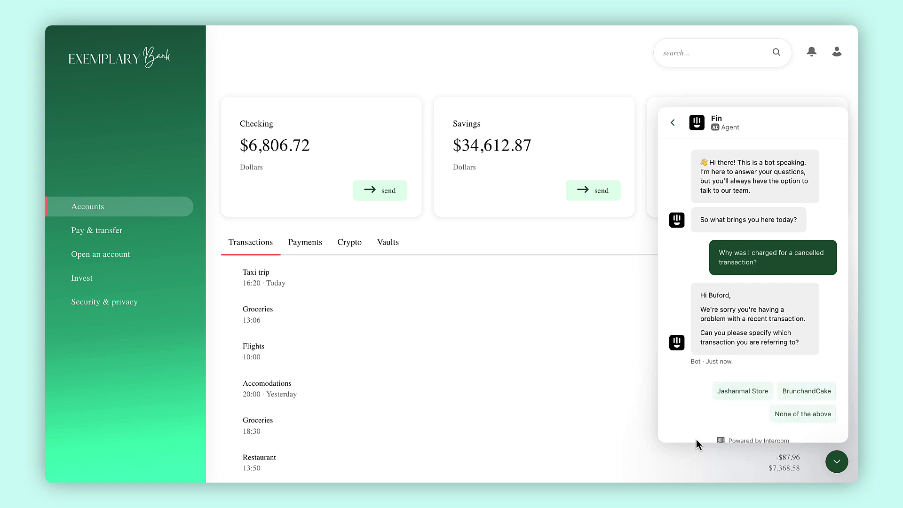
click(724, 376)
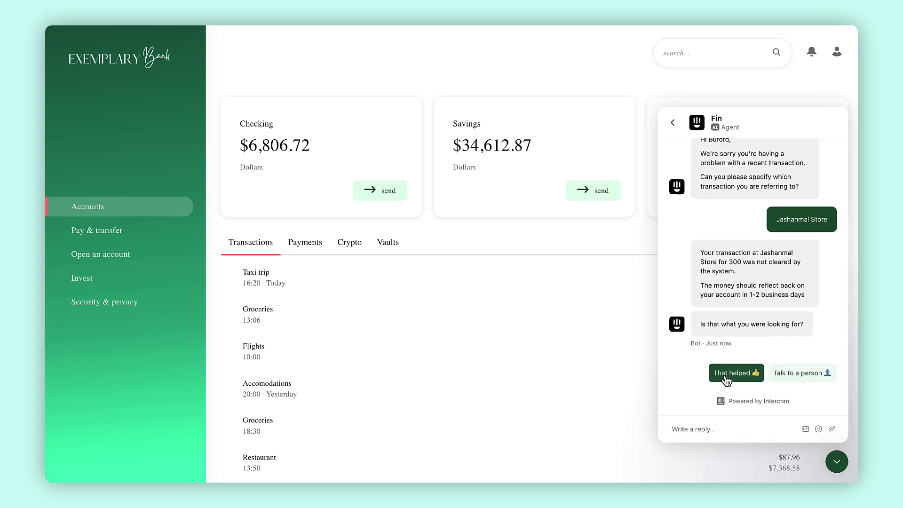
click(726, 375)
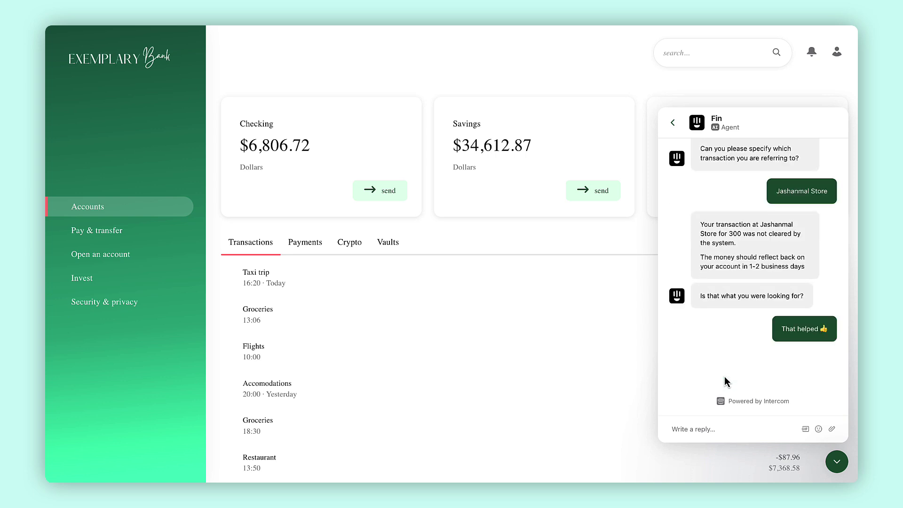